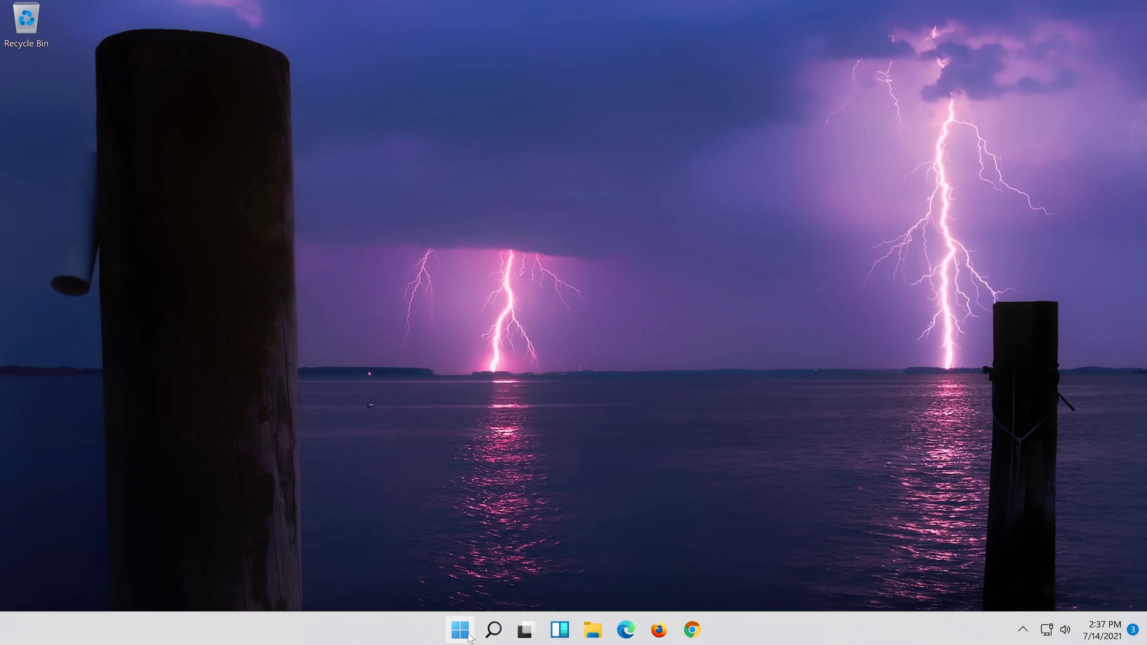
Search Windows for "device manager"
{"action": "left_click", "coordinate": [488, 633]}
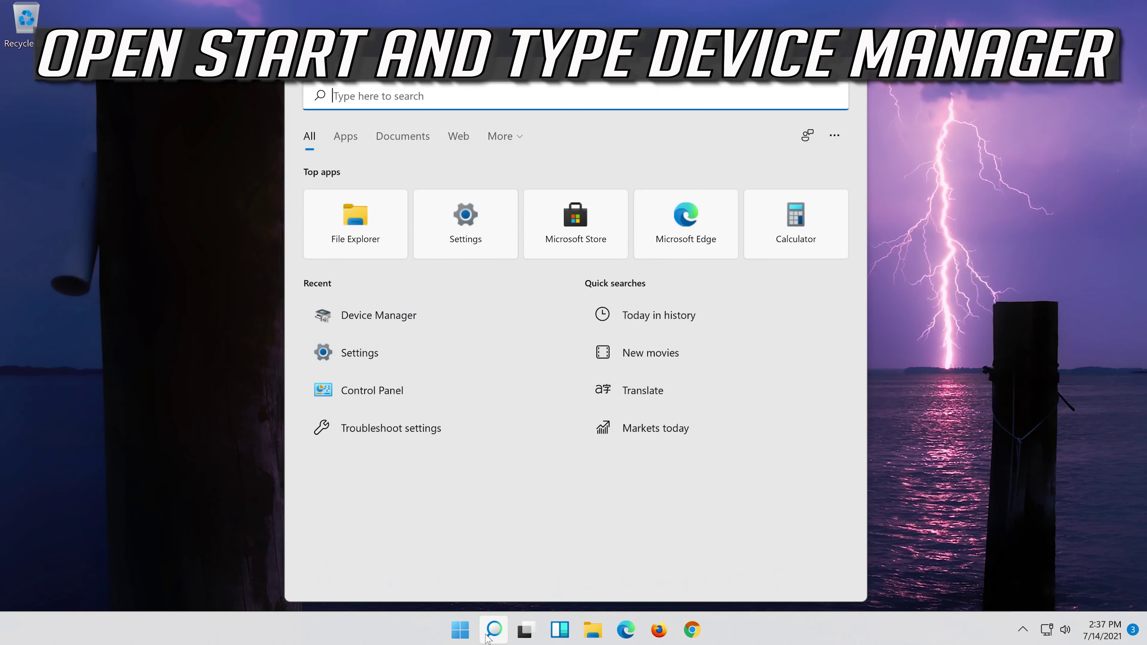
{"action": "type", "text": "device manager"}
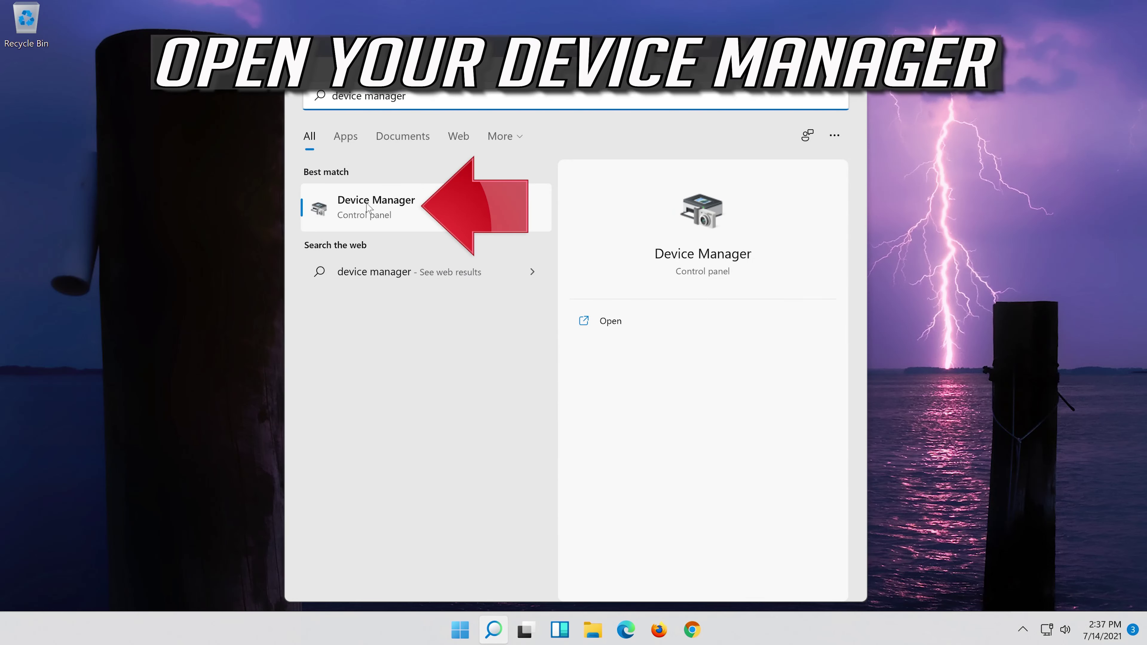
Launch Device Manager and show the context menu for High Definition Audio Device under Sound, video and game controllers
{"action": "left_click", "coordinate": [429, 220]}
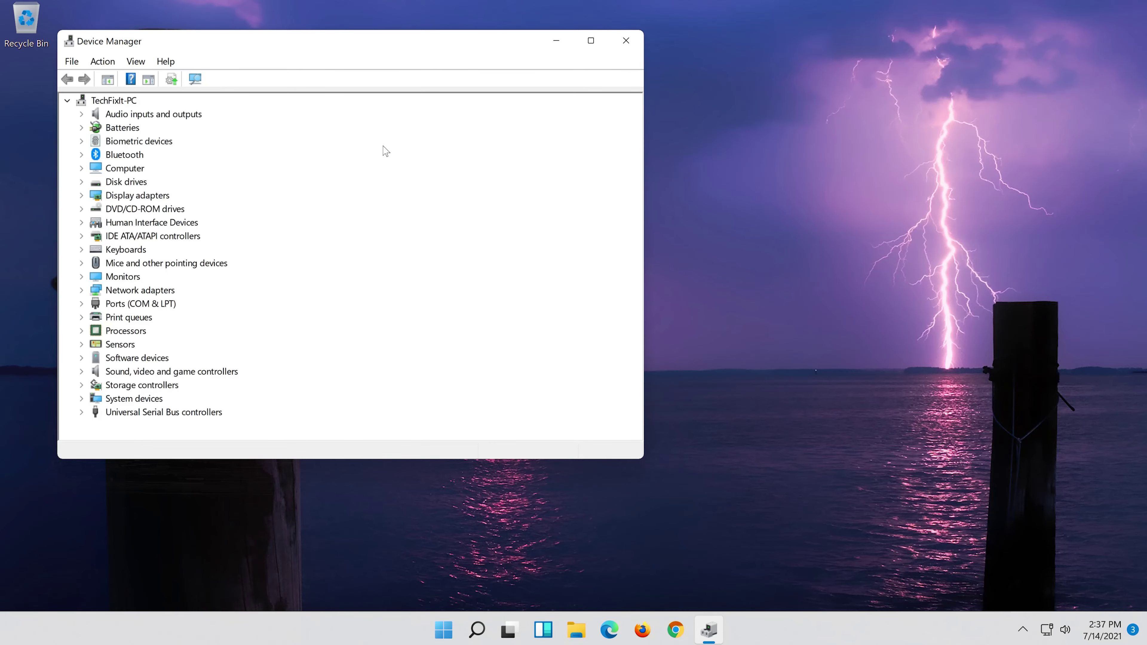
{"action": "left_click_drag", "start_coordinate": [264, 44], "coordinate": [564, 92]}
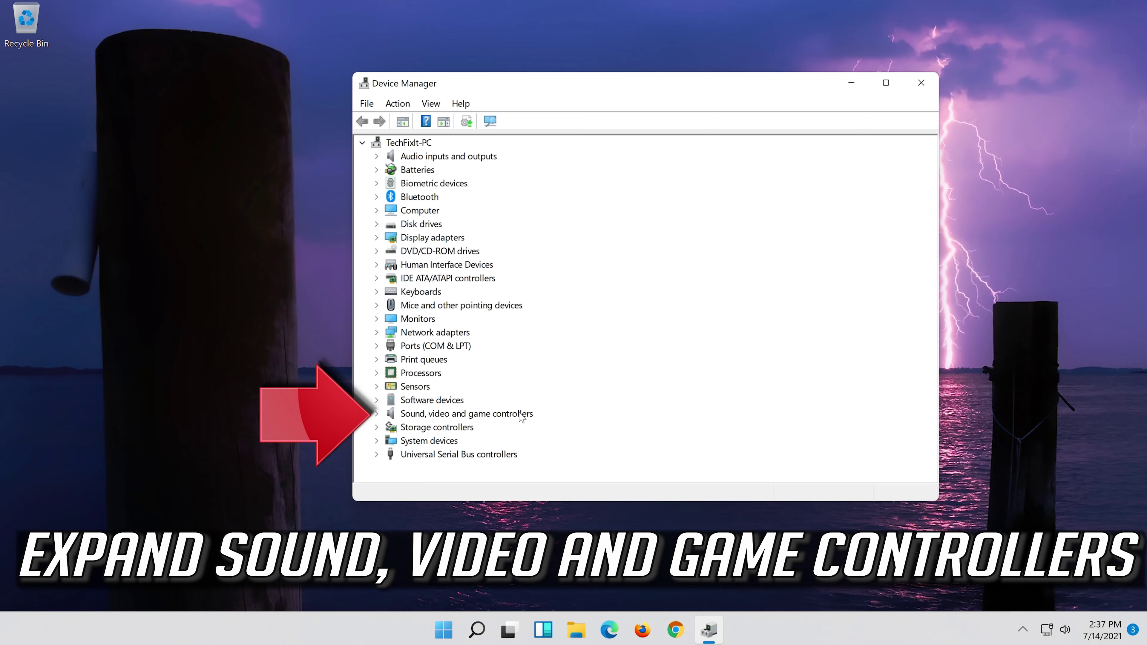
{"action": "left_click", "coordinate": [377, 414]}
{"action": "left_click", "coordinate": [425, 431]}
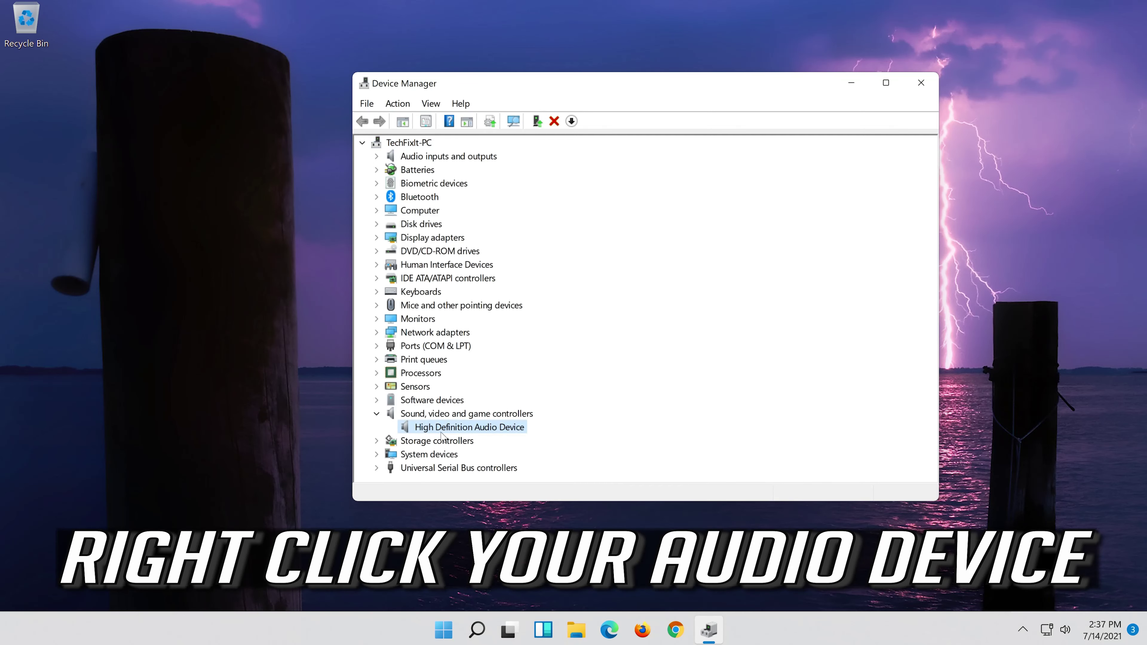
{"action": "right_click", "coordinate": [512, 433]}
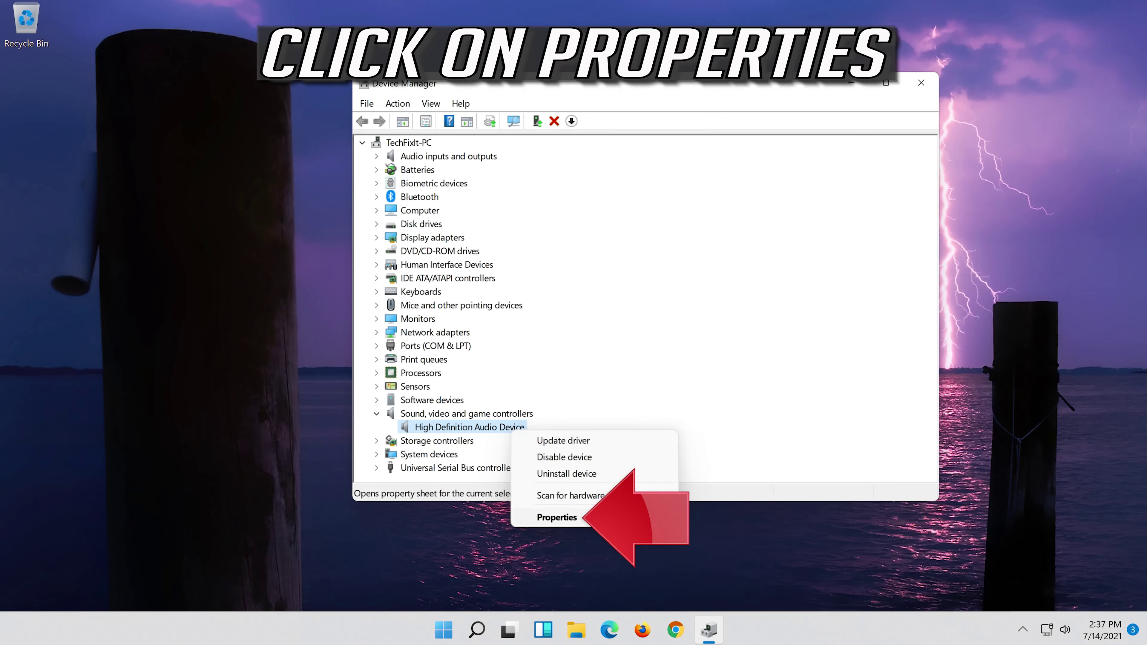
Show the Driver tab of High Definition Audio Device Properties
{"action": "left_click", "coordinate": [600, 520]}
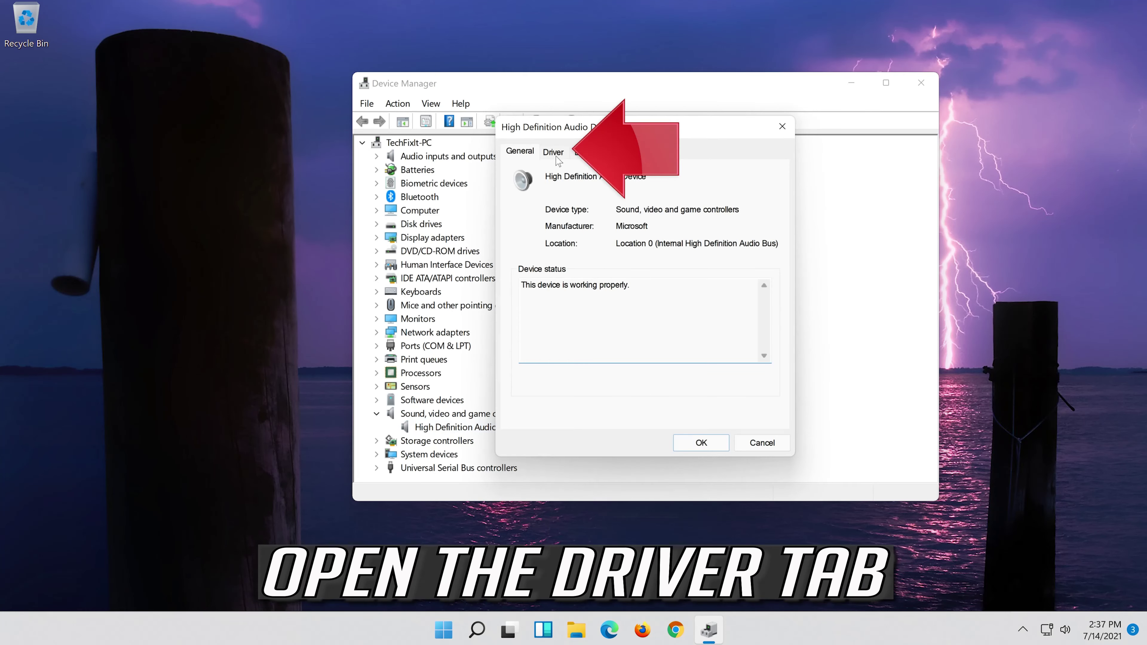
{"action": "left_click", "coordinate": [552, 153]}
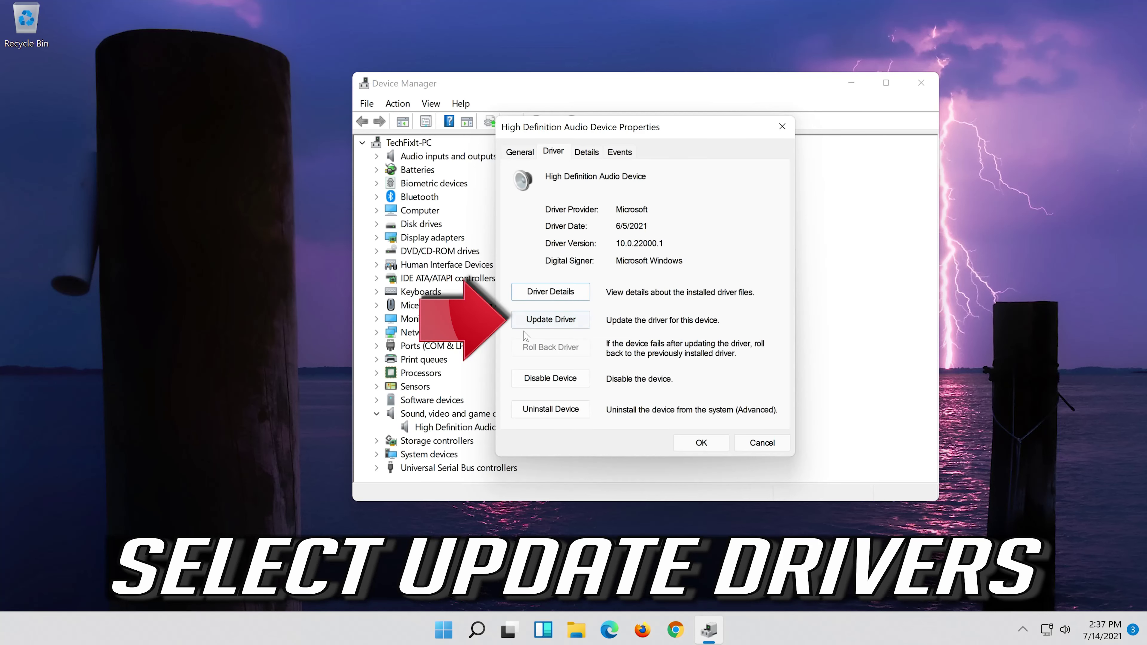
Reinstall High Definition Audio Device from the computer's driver list, accepting the warning
{"action": "left_click", "coordinate": [554, 327]}
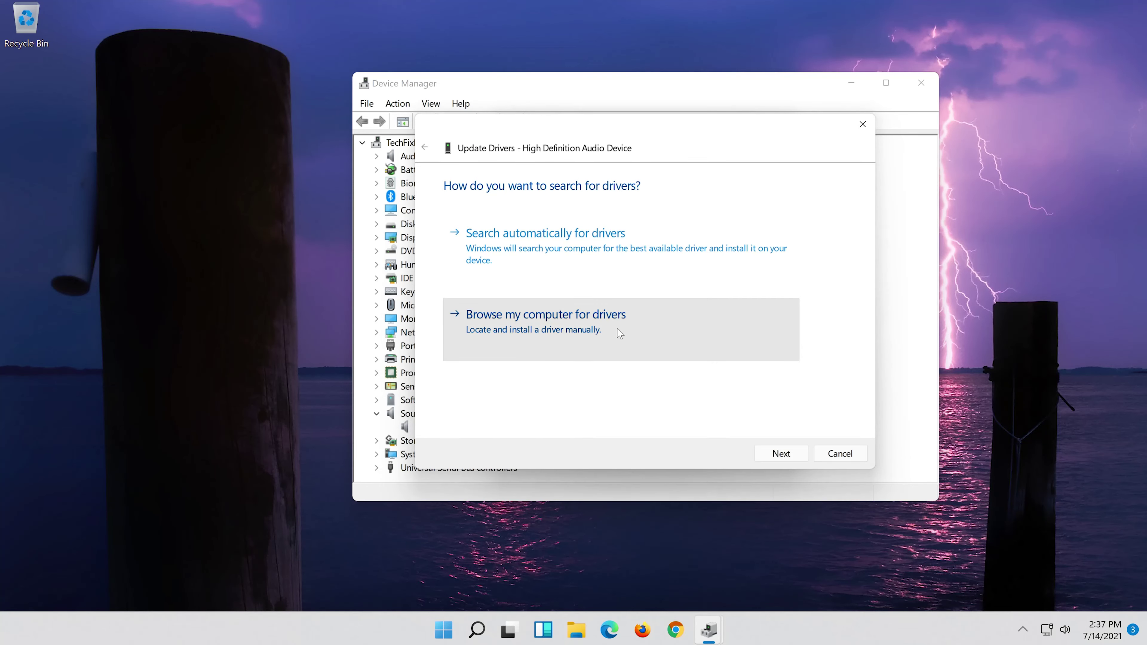
{"action": "left_click", "coordinate": [622, 332]}
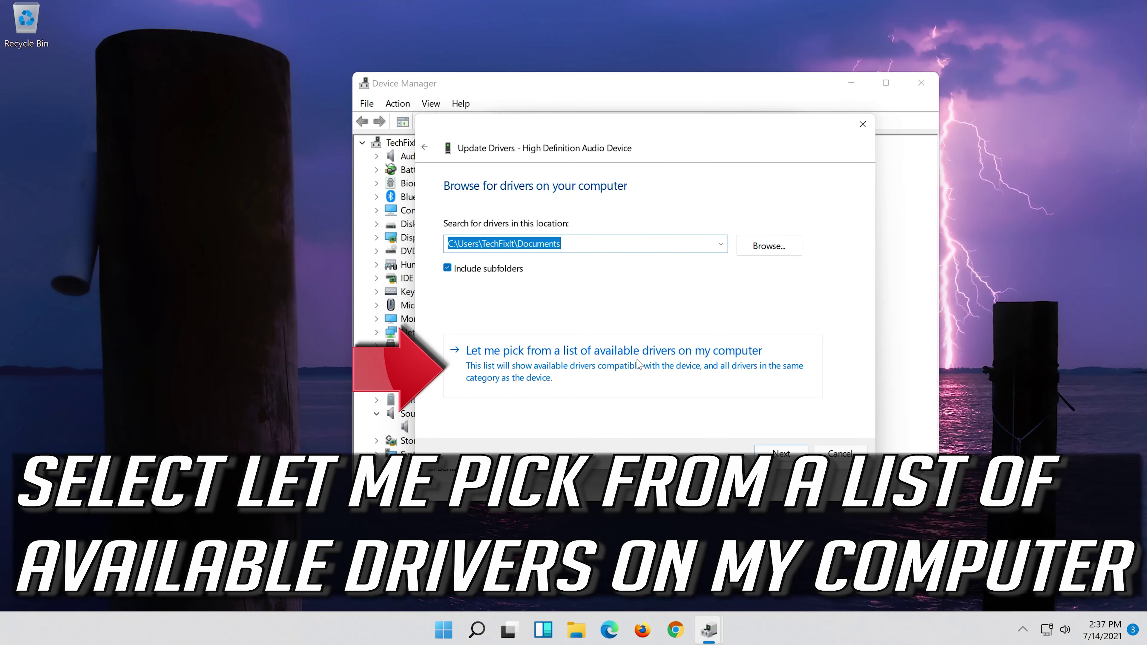
{"action": "left_click", "coordinate": [562, 377]}
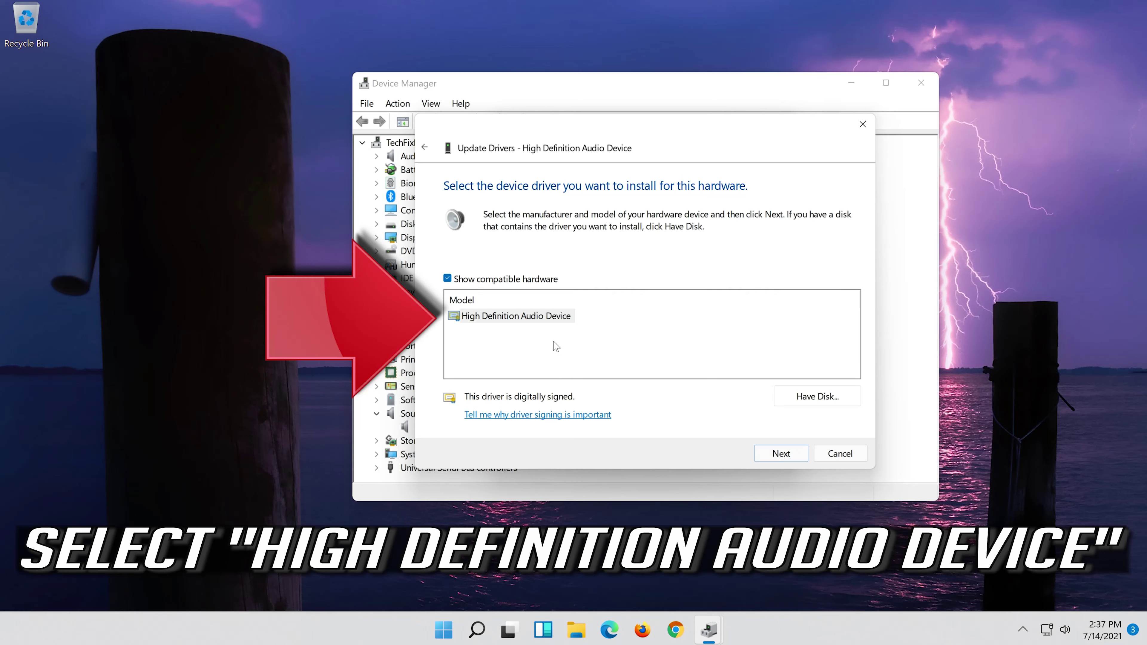
{"action": "left_click", "coordinate": [560, 319]}
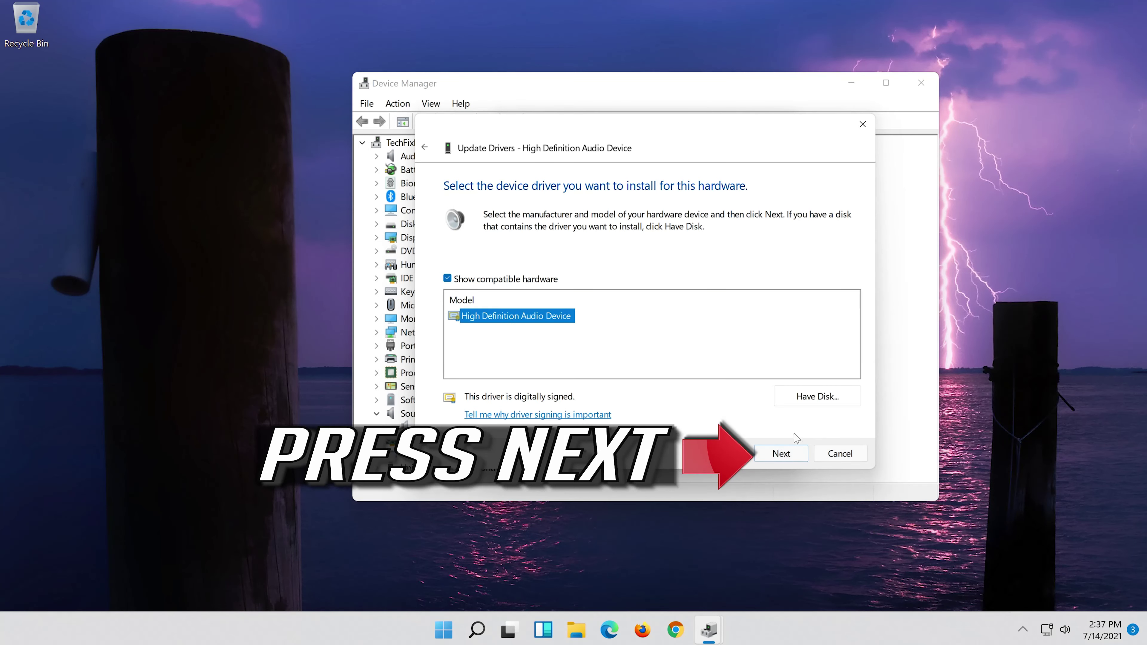
{"action": "left_click", "coordinate": [794, 460]}
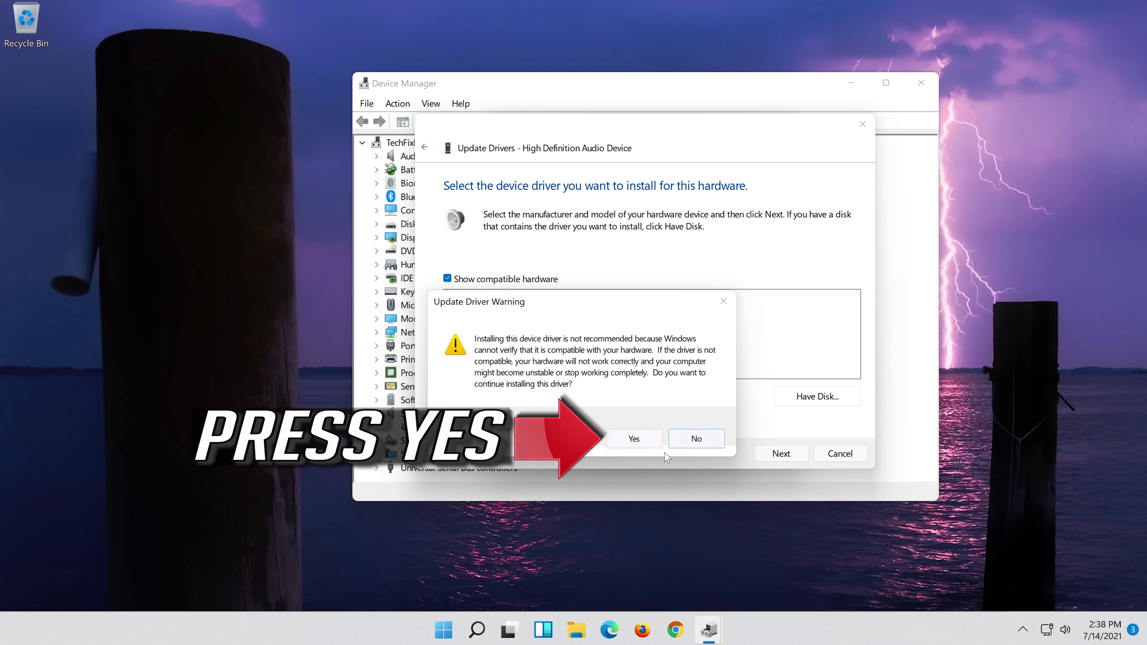
{"action": "left_click", "coordinate": [634, 439]}
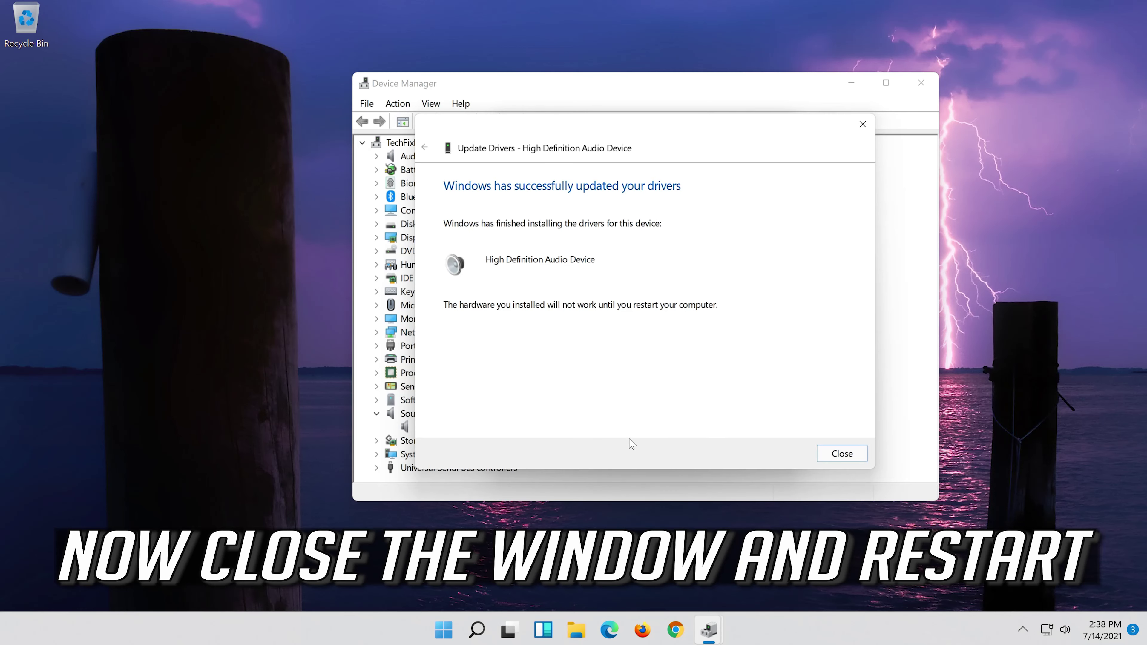
{"action": "left_click", "coordinate": [842, 453]}
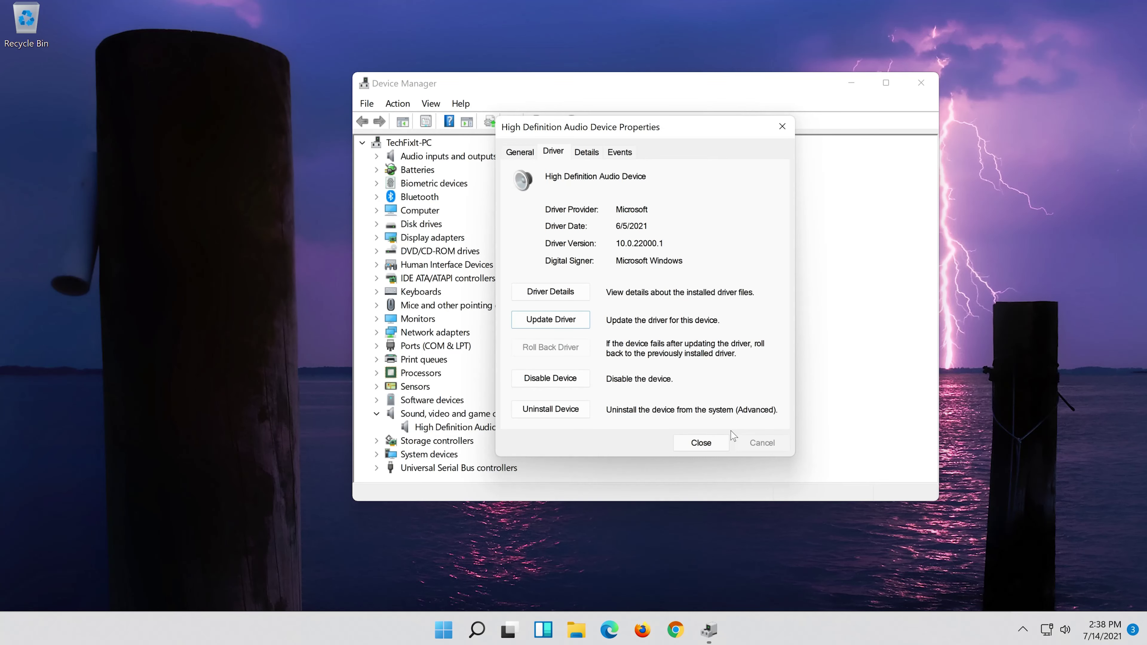
Close the audio device's properties and accept the restart prompt
{"action": "left_click", "coordinate": [701, 444]}
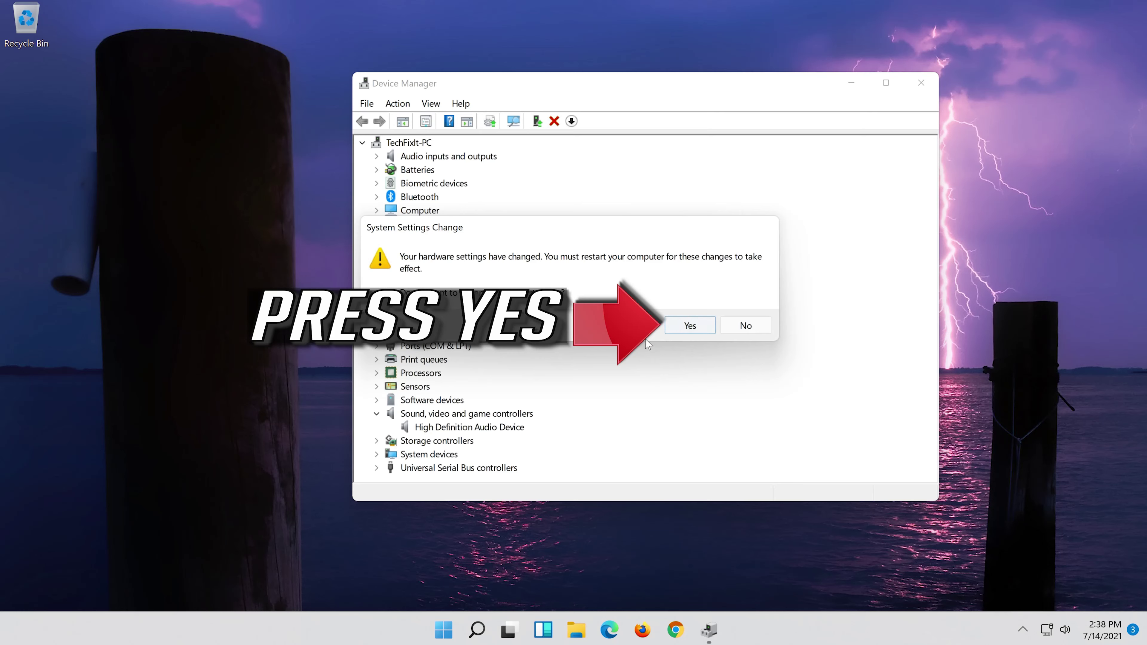
{"action": "left_click", "coordinate": [687, 334]}
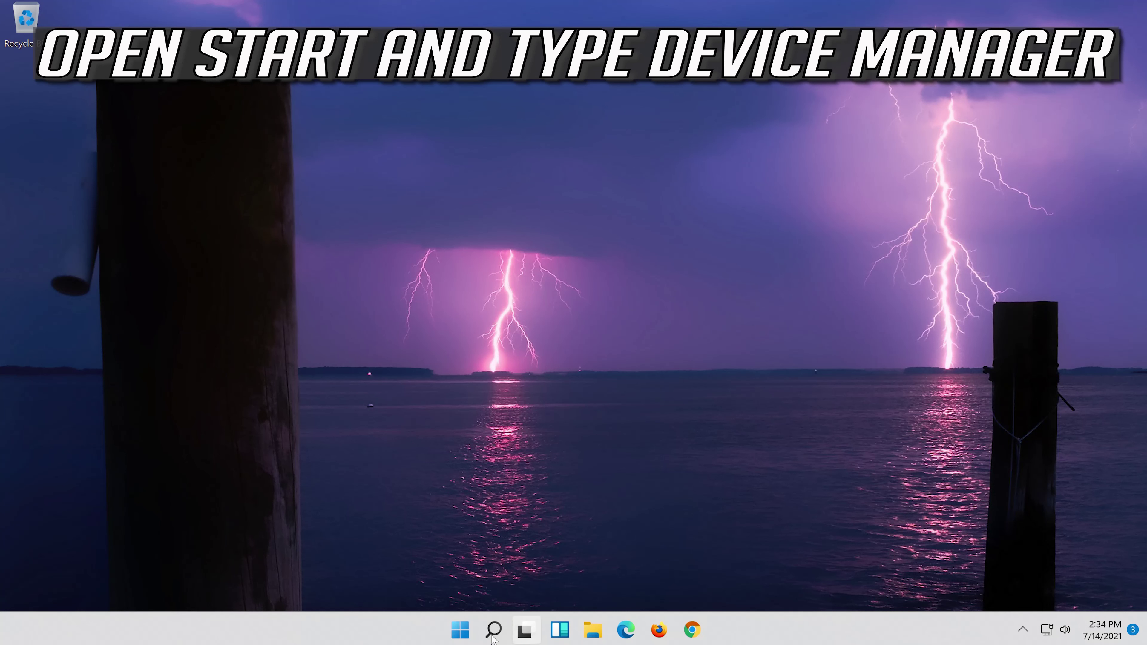
Search Windows again for "device manager"
{"action": "left_click", "coordinate": [493, 637]}
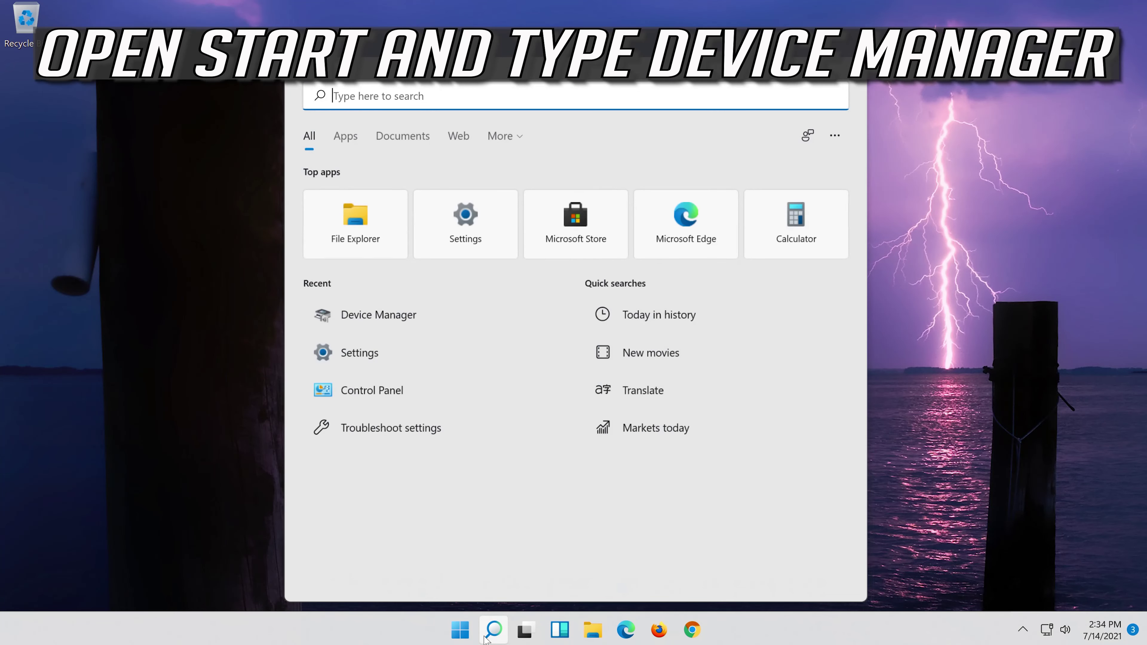
{"action": "type", "text": "device mana"}
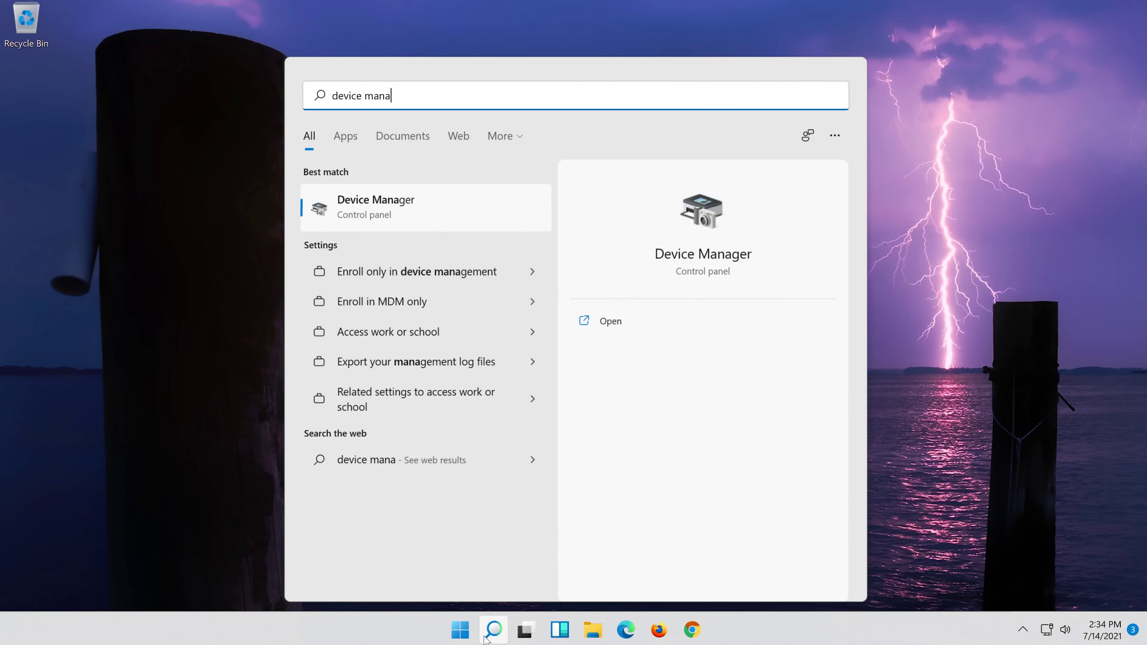
{"action": "type", "text": "ger"}
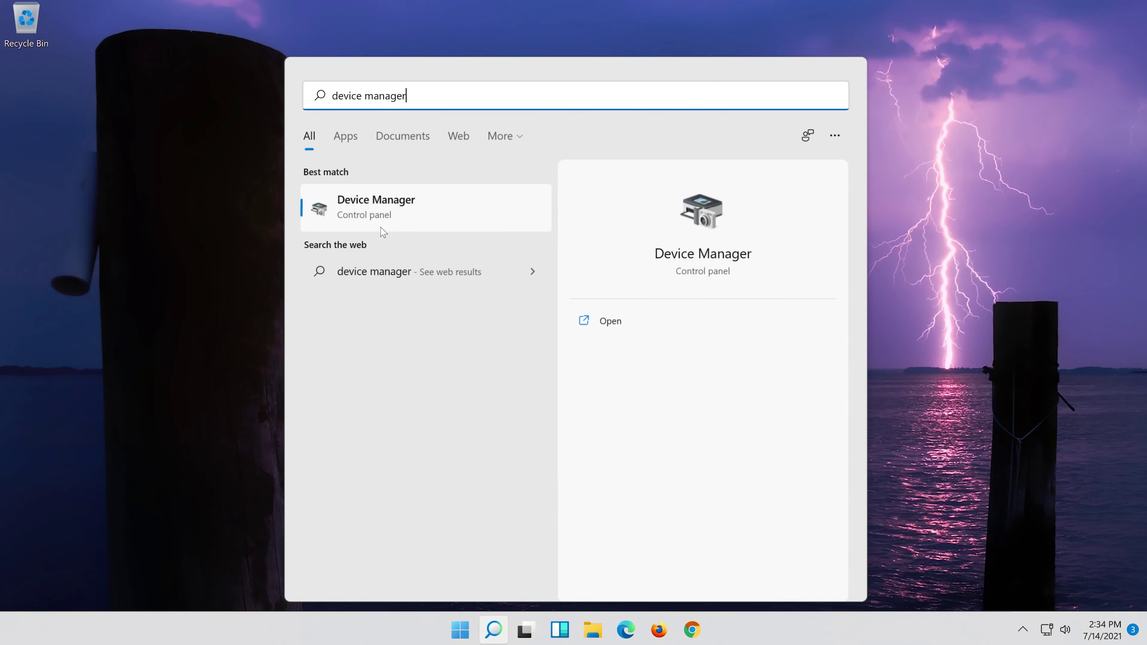
Launch Device Manager and open High Definition Audio Device Properties under Sound, video and game controllers
{"action": "left_click", "coordinate": [397, 217]}
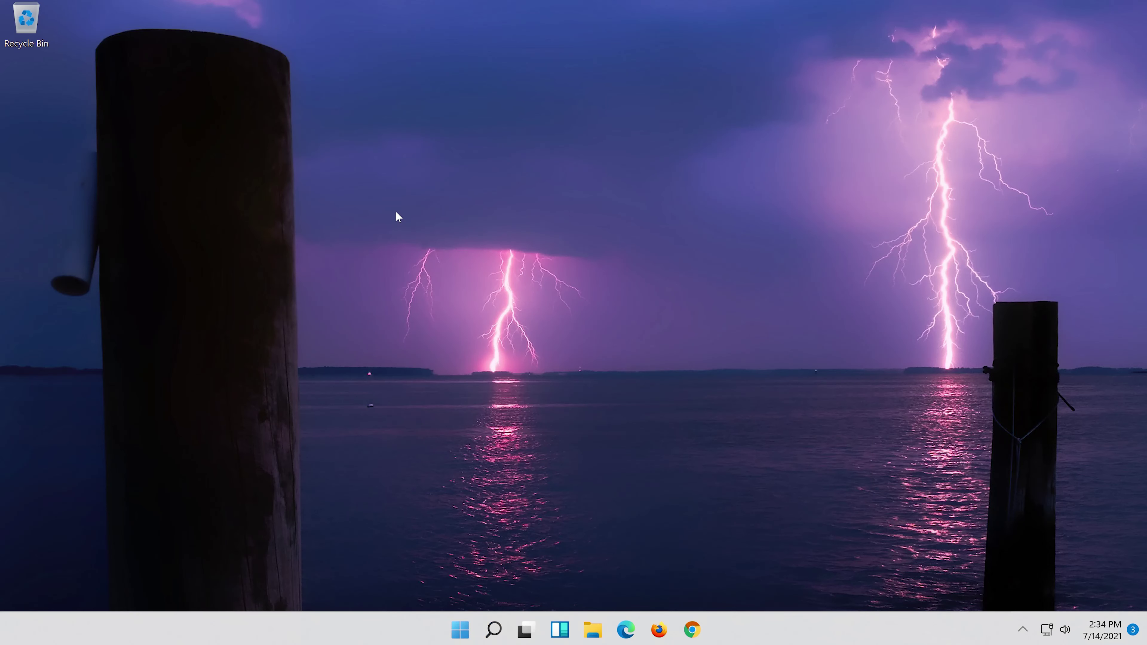
{"action": "left_click_drag", "start_coordinate": [203, 135], "coordinate": [460, 142]}
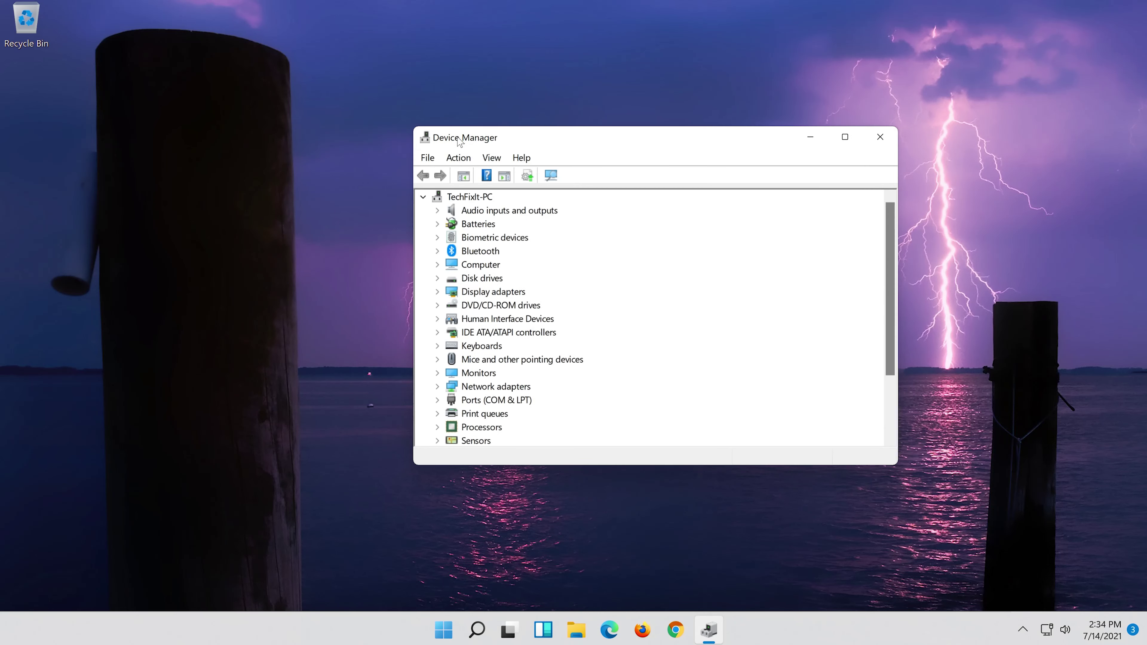
{"action": "scroll", "coordinate": [596, 321], "scroll_direction": "down", "scroll_amount": 2}
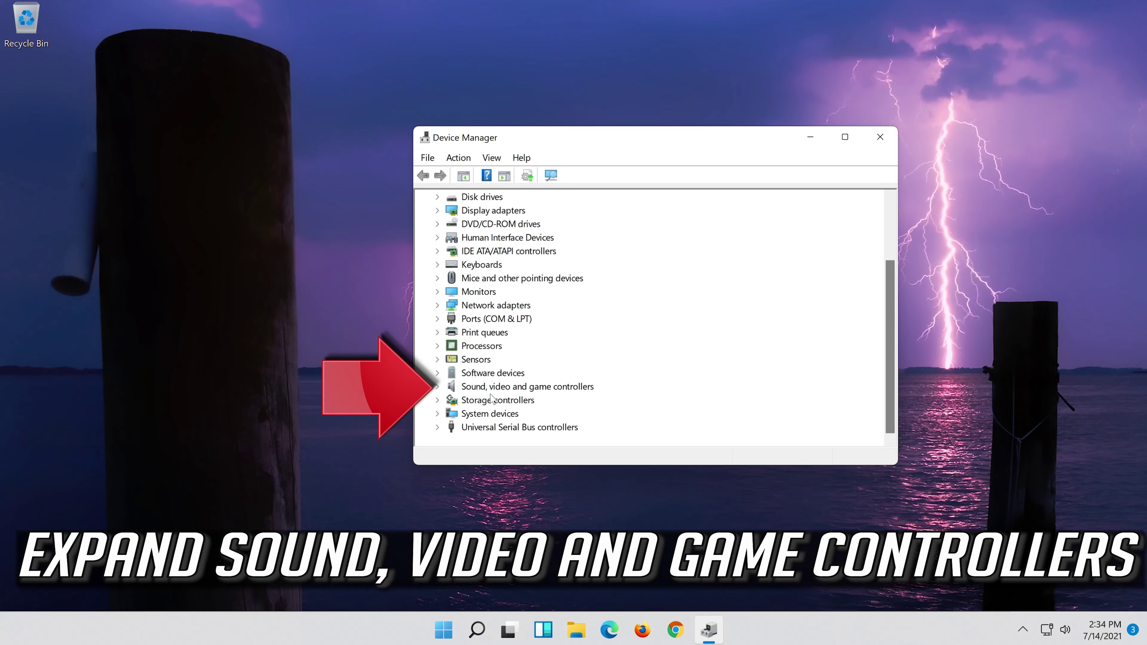
{"action": "double_click", "coordinate": [449, 388]}
{"action": "left_click", "coordinate": [551, 387]}
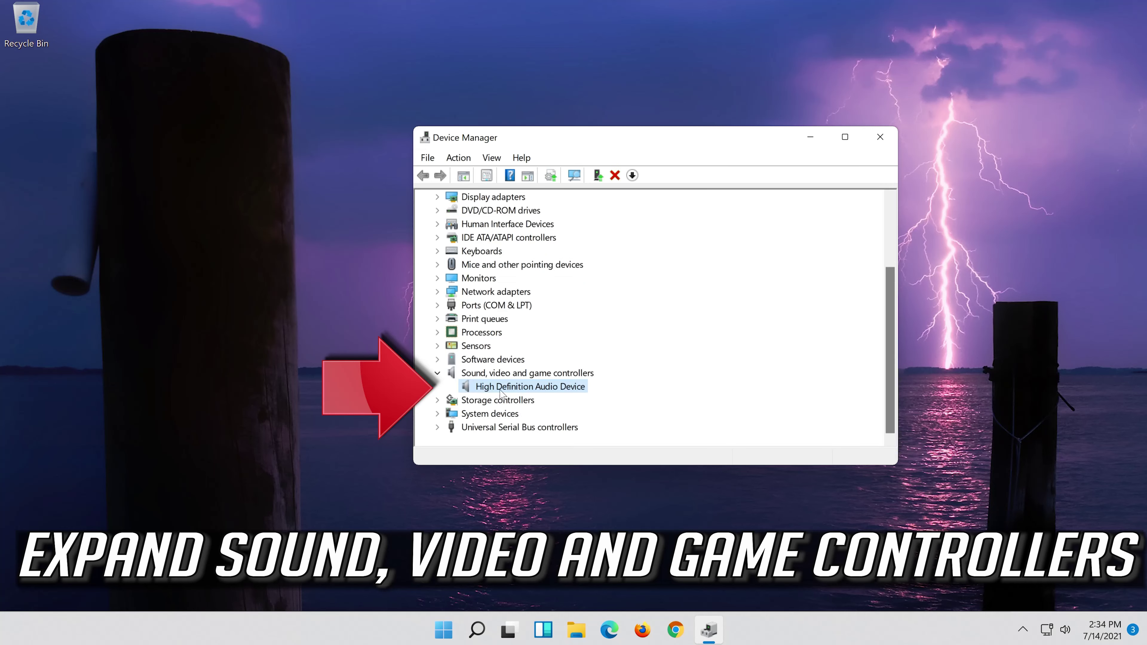
{"action": "right_click", "coordinate": [530, 390]}
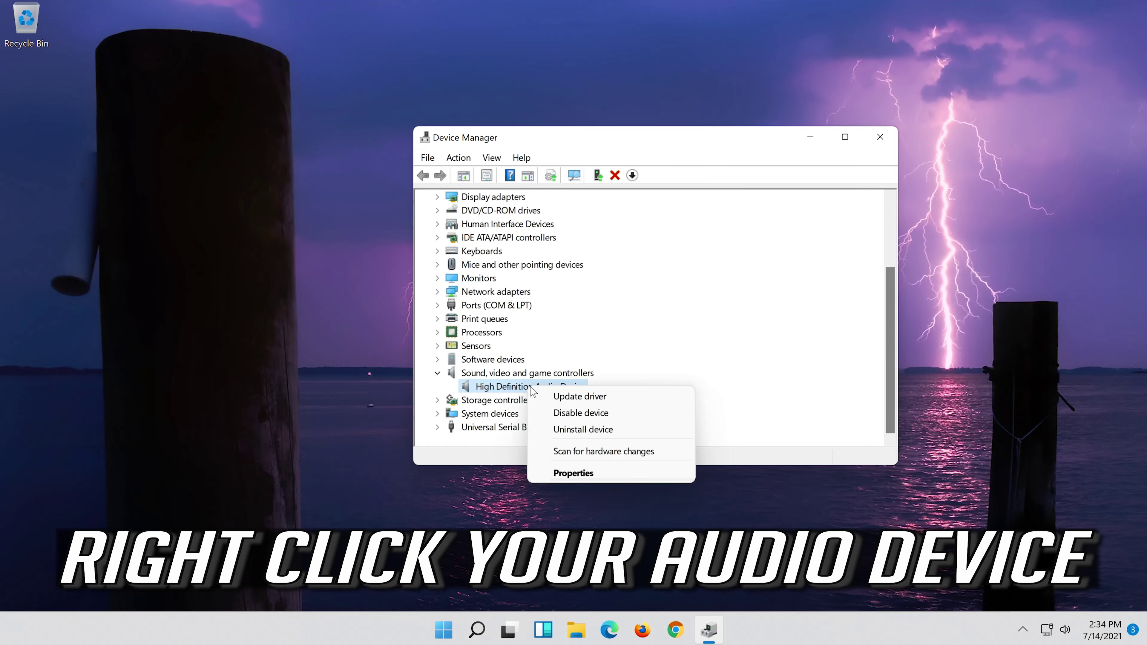
{"action": "left_click", "coordinate": [592, 475]}
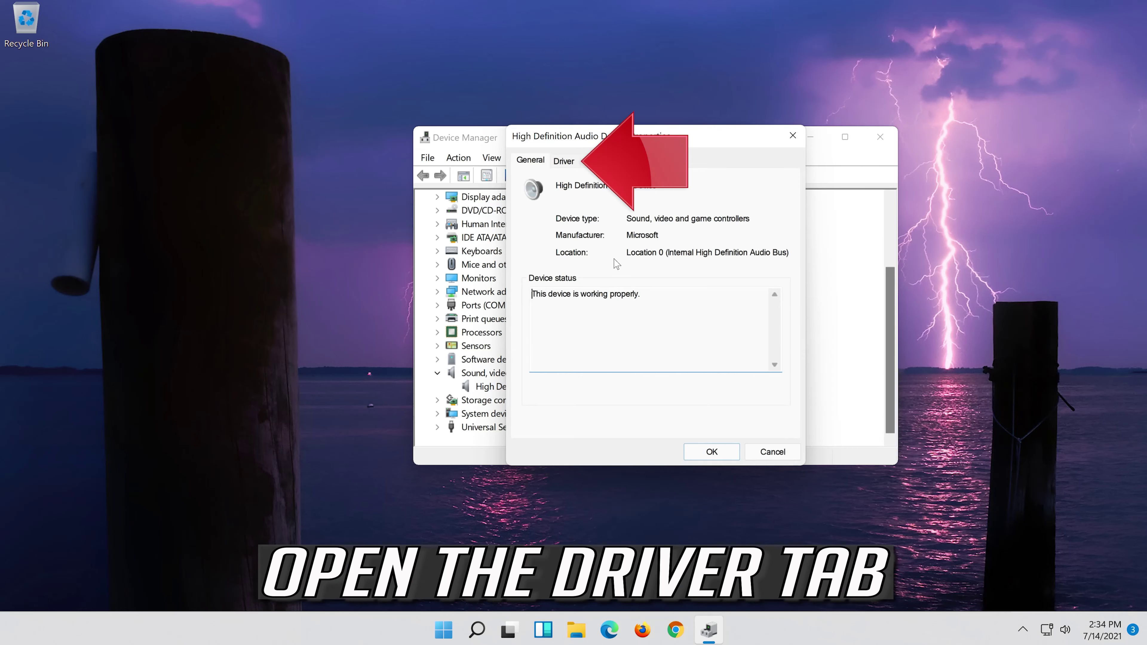
Uninstall High Definition Audio Device from its Driver tab and confirm
{"action": "left_click", "coordinate": [557, 170]}
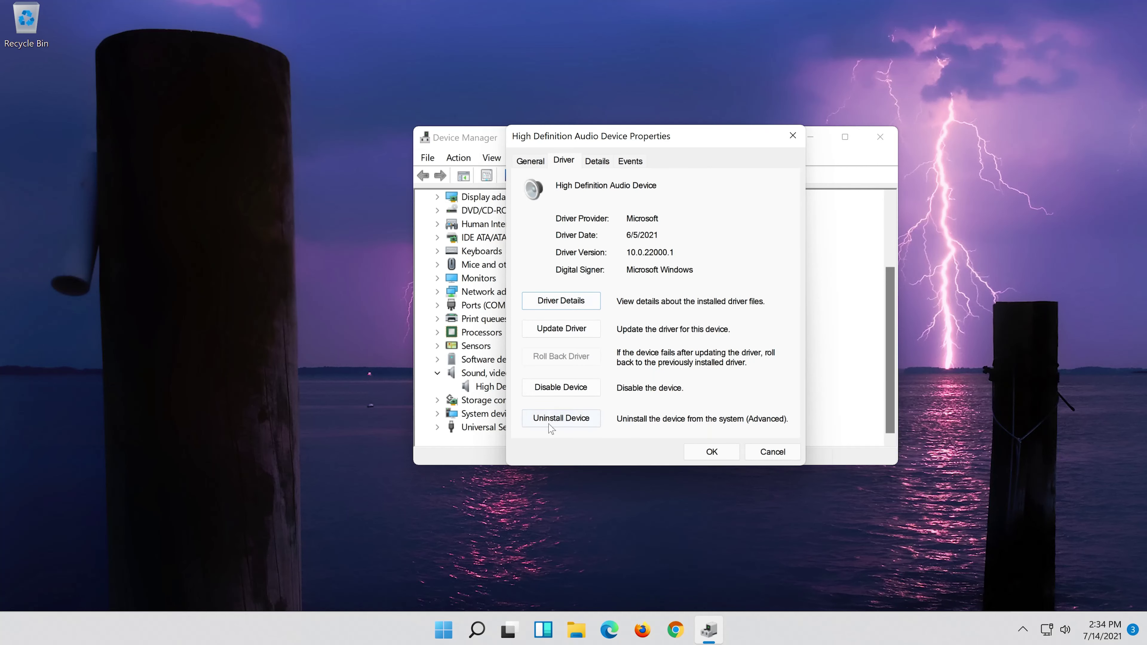
{"action": "left_click", "coordinate": [567, 420]}
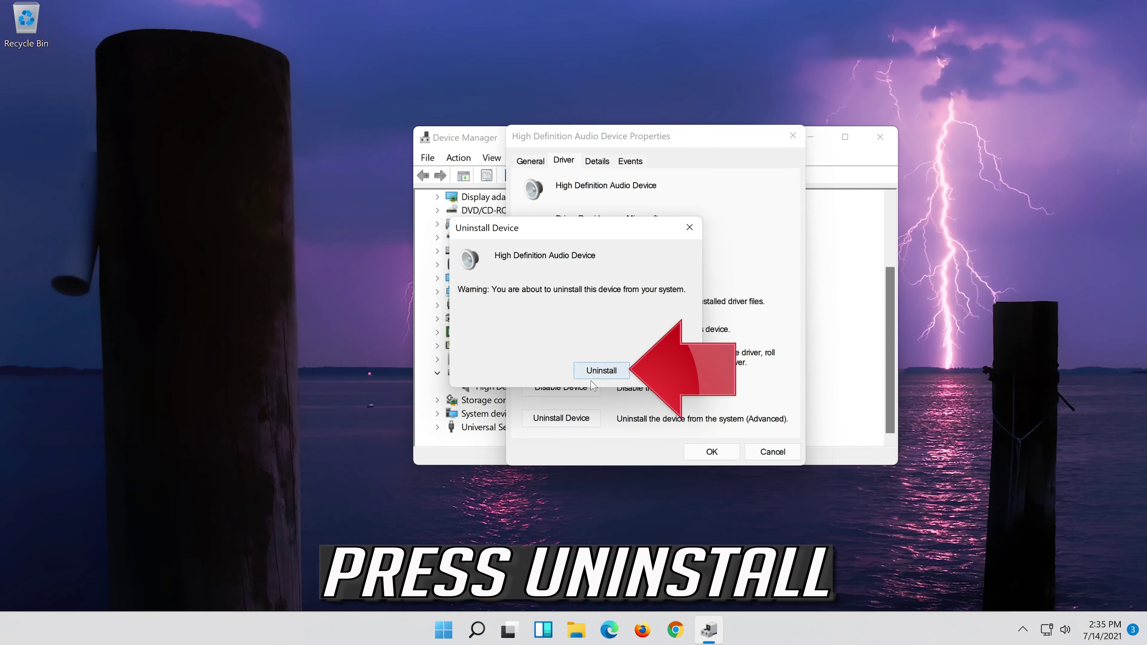
{"action": "left_click", "coordinate": [607, 378]}
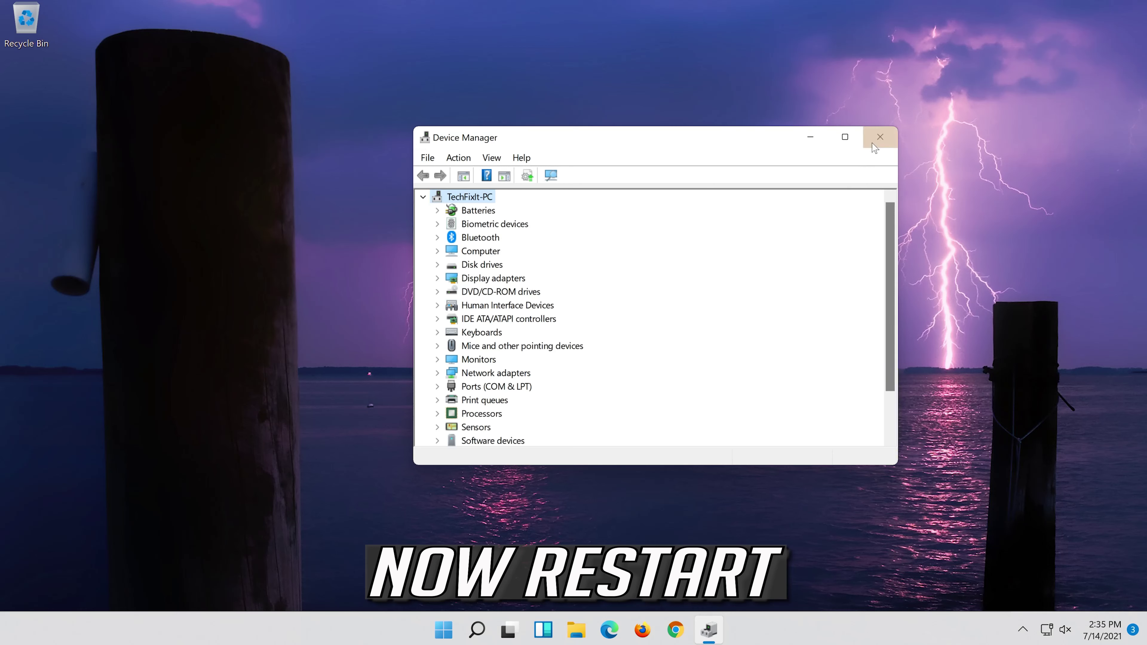
Close Device Manager and show the Start menu power options
{"action": "left_click", "coordinate": [880, 137]}
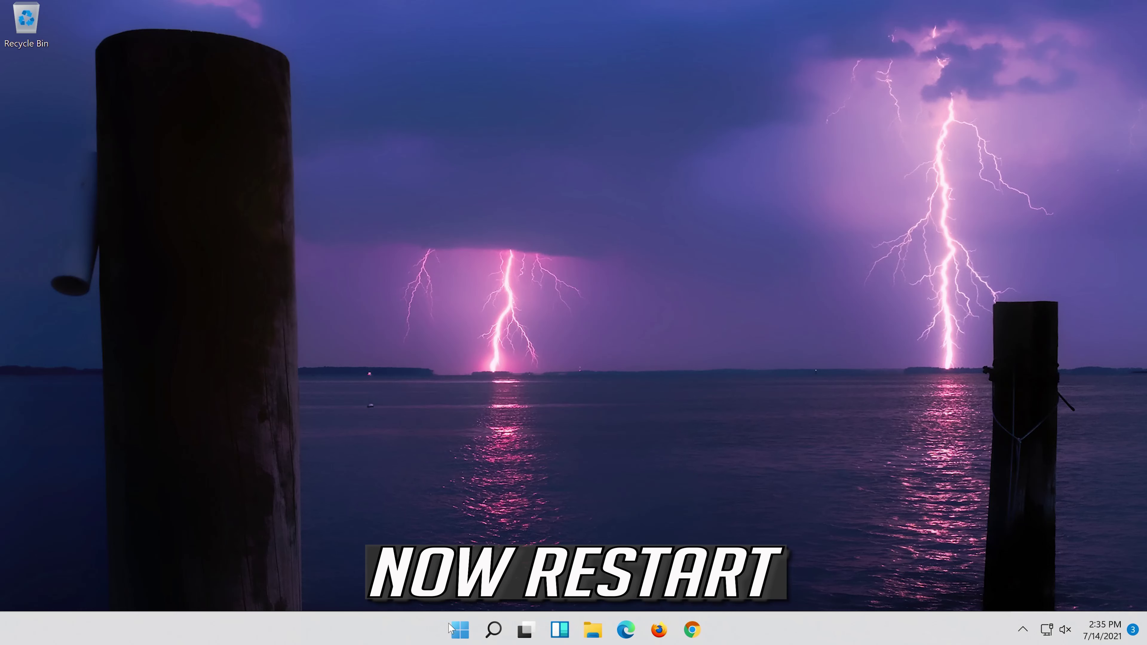
{"action": "left_click", "coordinate": [463, 632]}
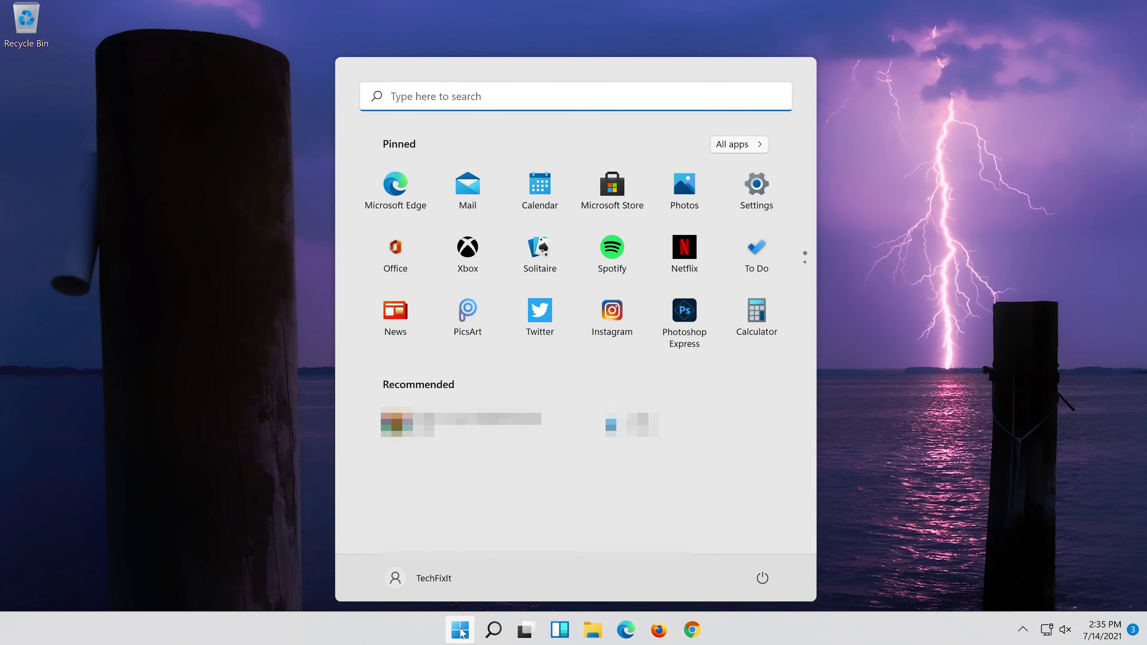
{"action": "left_click", "coordinate": [763, 579]}
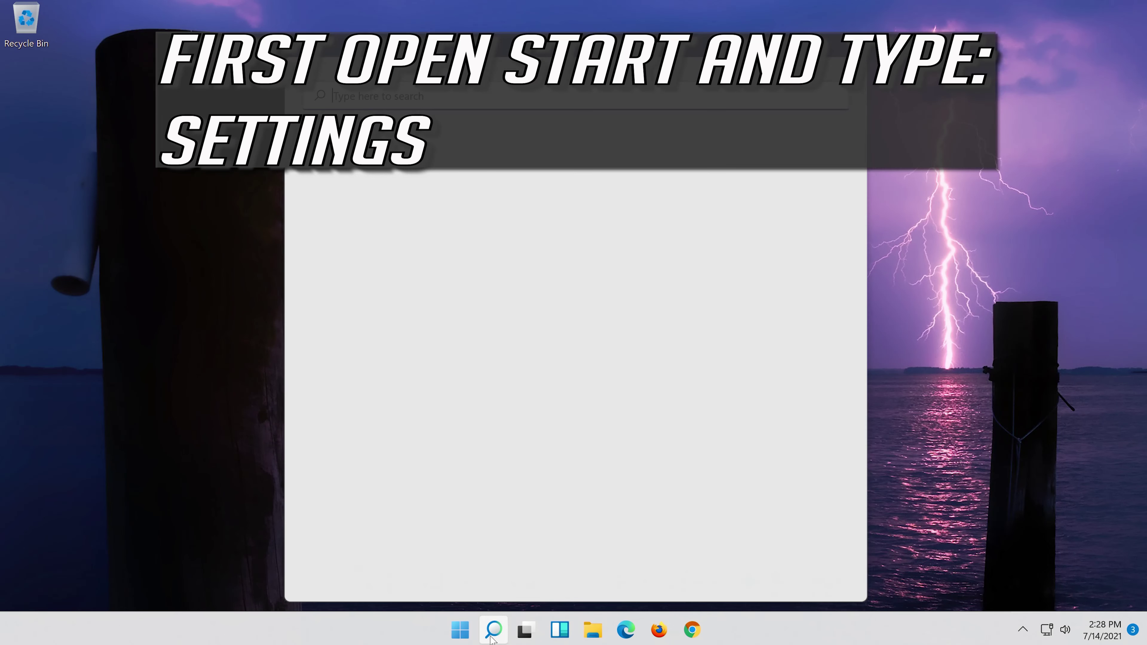
Search for "settings" and launch the Settings app
{"action": "type", "text": "settings"}
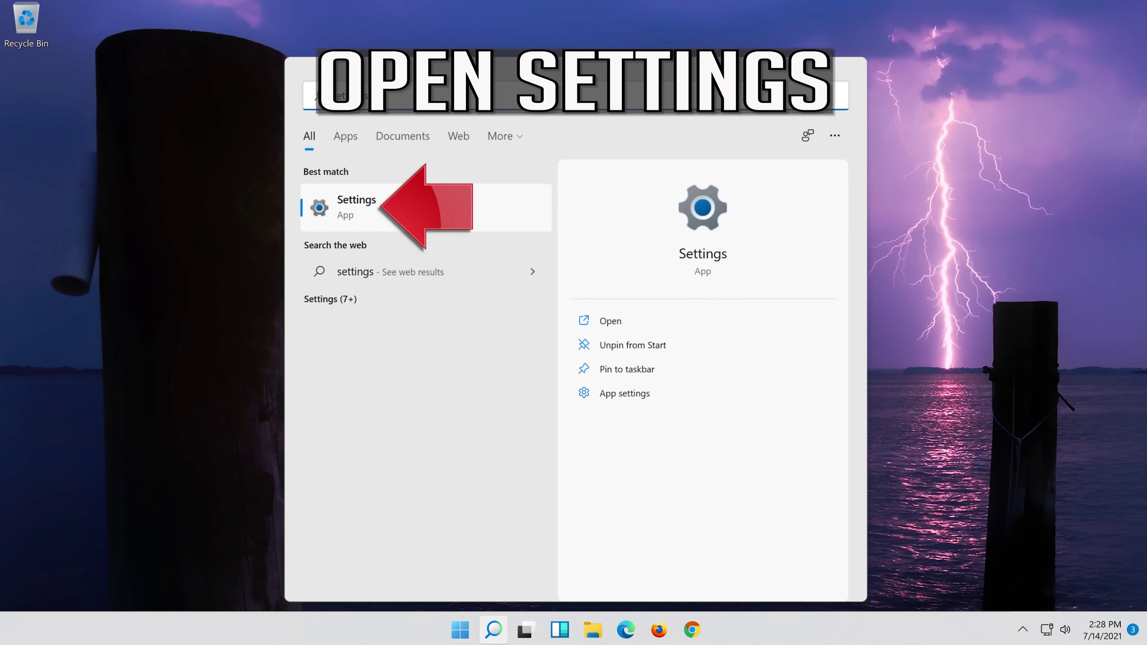
{"action": "left_click", "coordinate": [423, 212]}
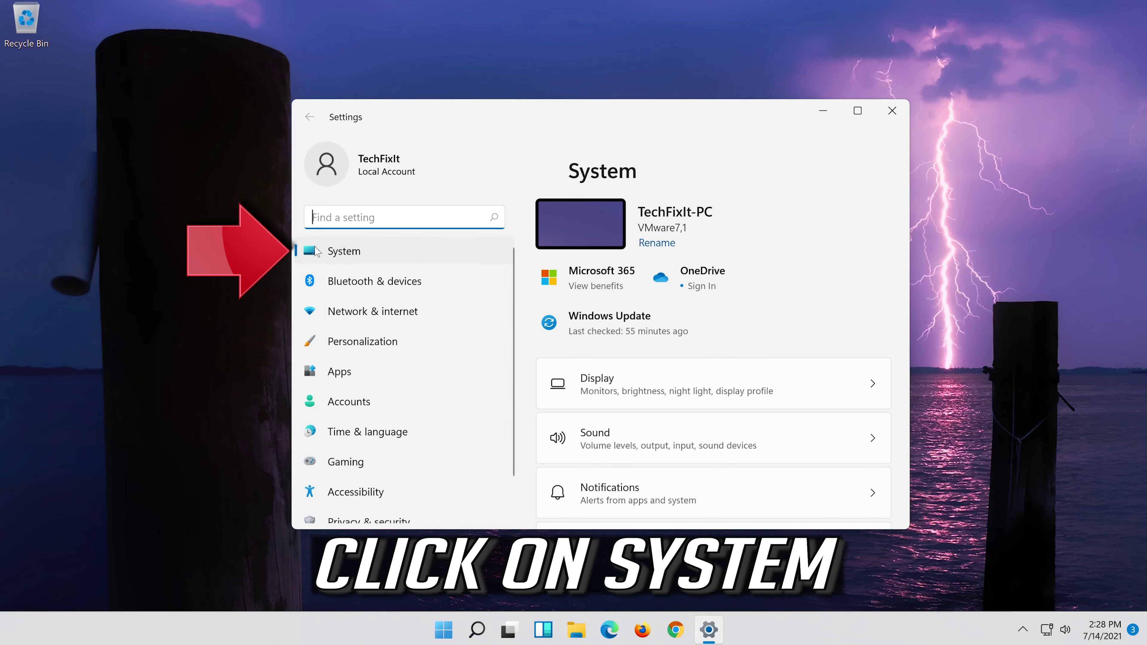
Go to System settings and open its Troubleshoot page
{"action": "left_click", "coordinate": [379, 252]}
{"action": "scroll", "coordinate": [653, 425], "scroll_direction": "down", "scroll_amount": 7}
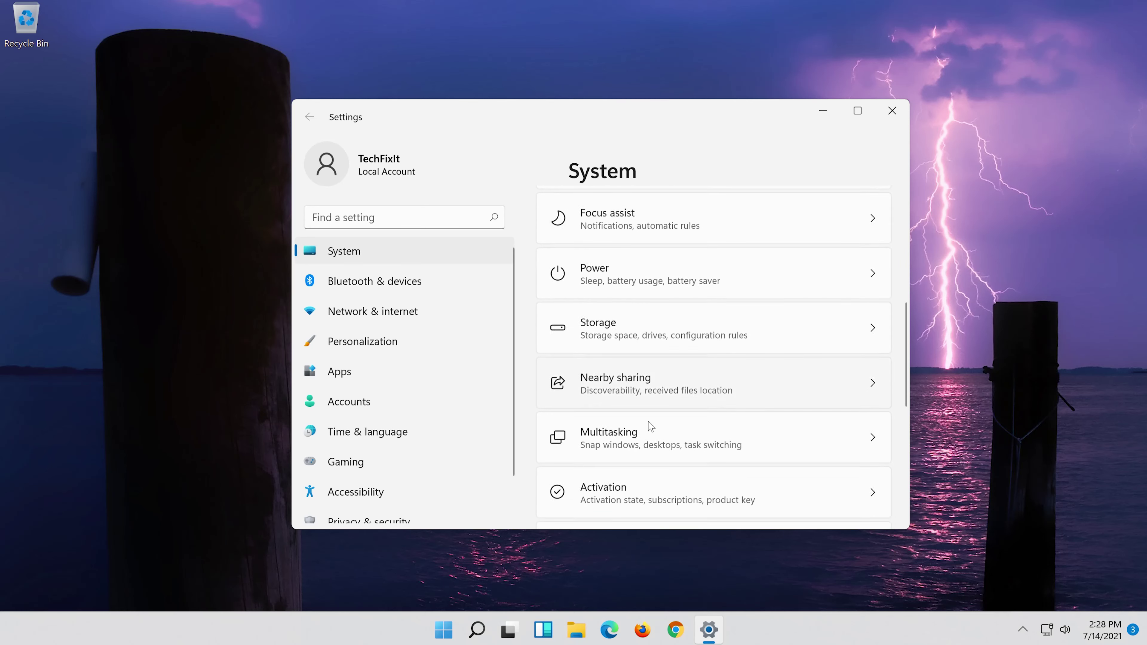
{"action": "scroll", "coordinate": [650, 426], "scroll_direction": "down", "scroll_amount": 5}
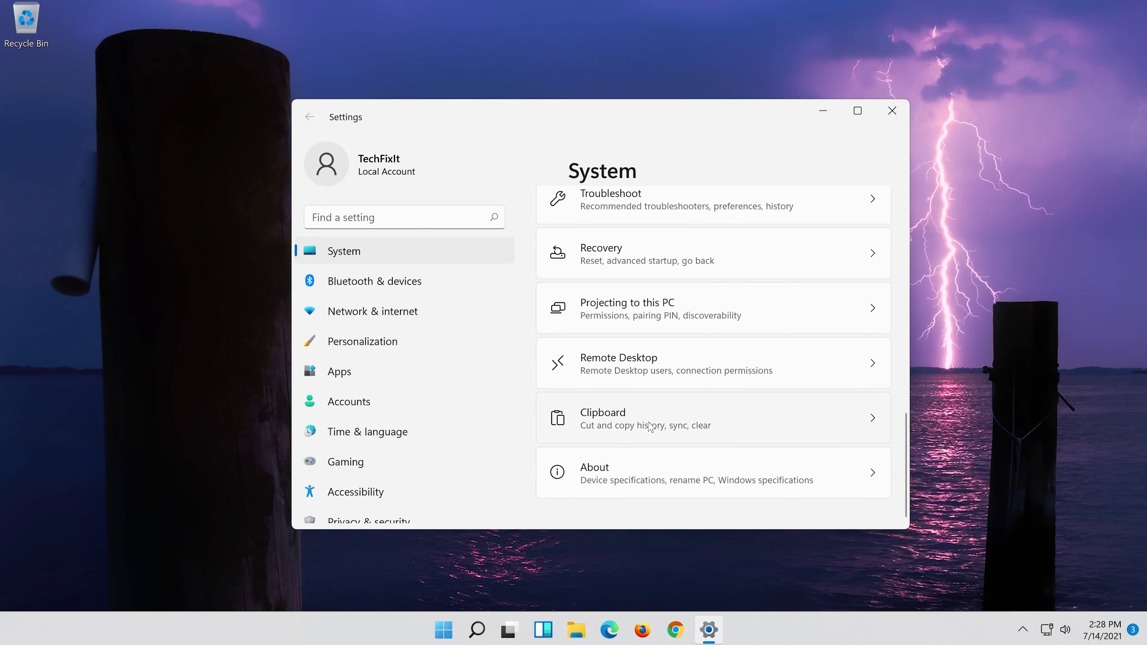
{"action": "scroll", "coordinate": [649, 427], "scroll_direction": "up", "scroll_amount": 3}
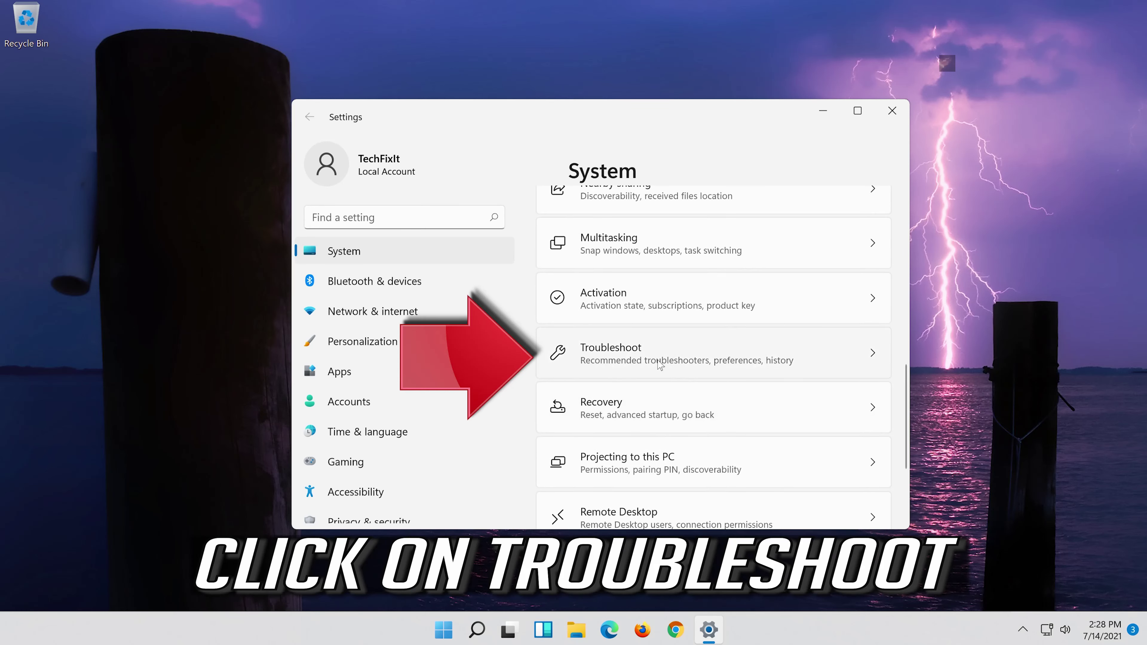
{"action": "left_click", "coordinate": [712, 358]}
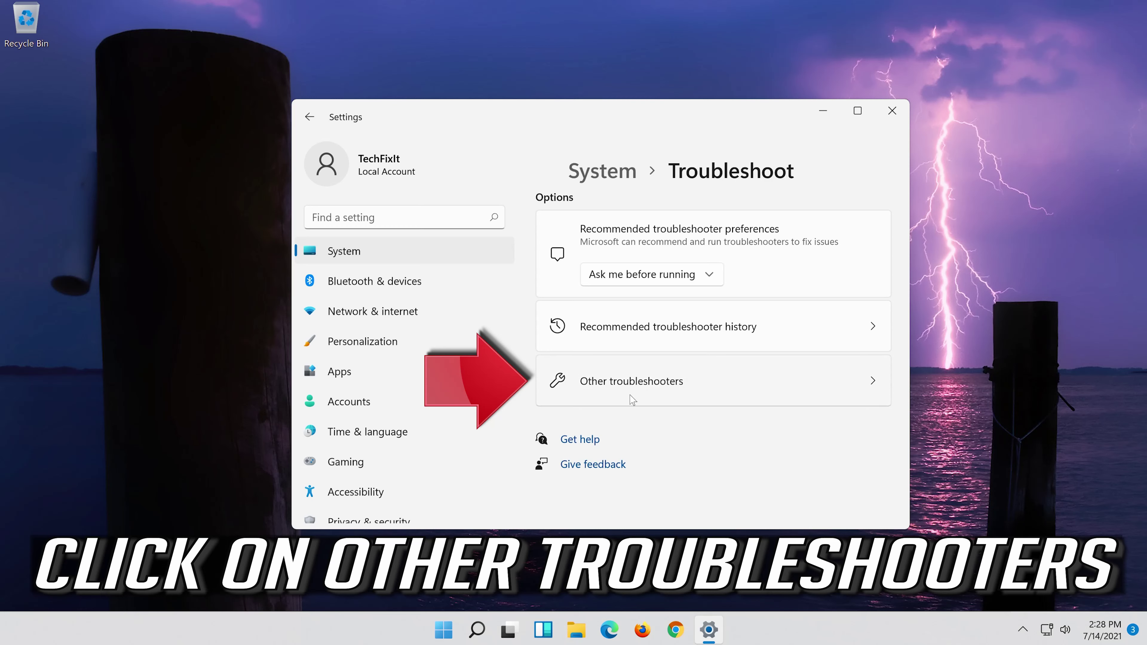
Run the Playing Audio troubleshooter from the Other troubleshooters list
{"action": "left_click", "coordinate": [721, 386]}
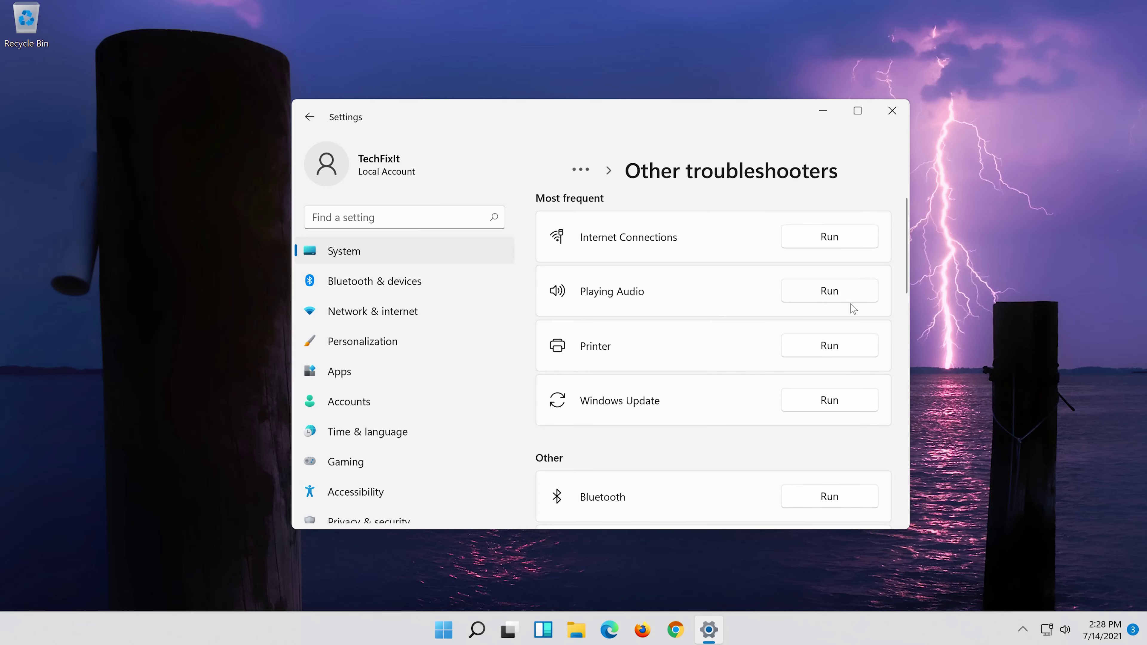
{"action": "left_click", "coordinate": [819, 299]}
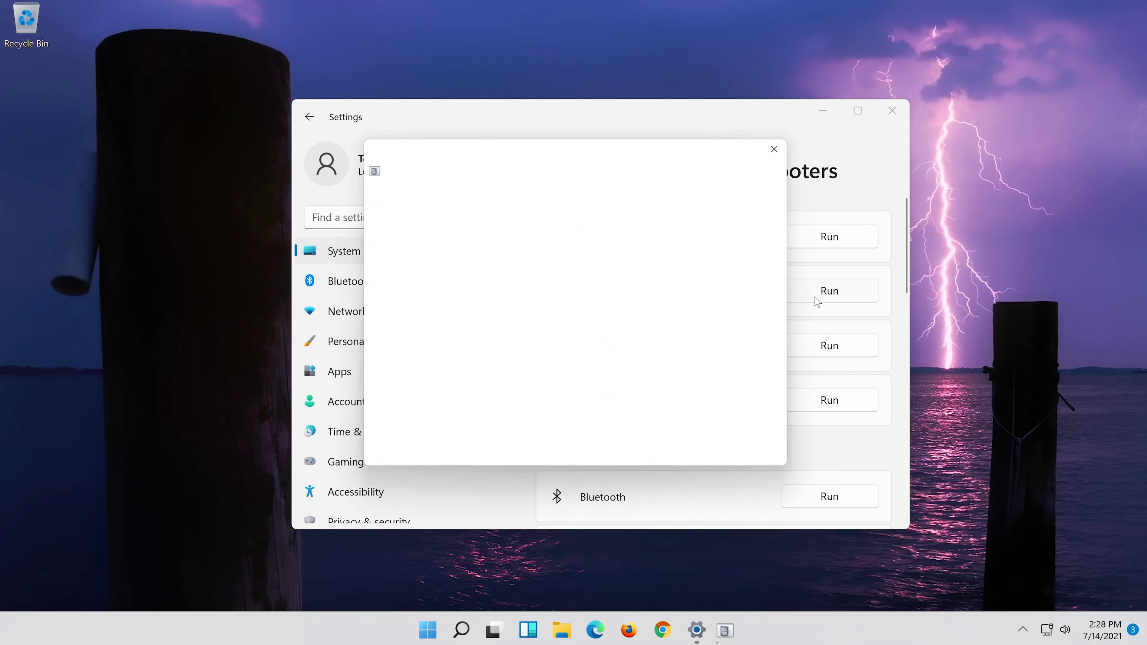